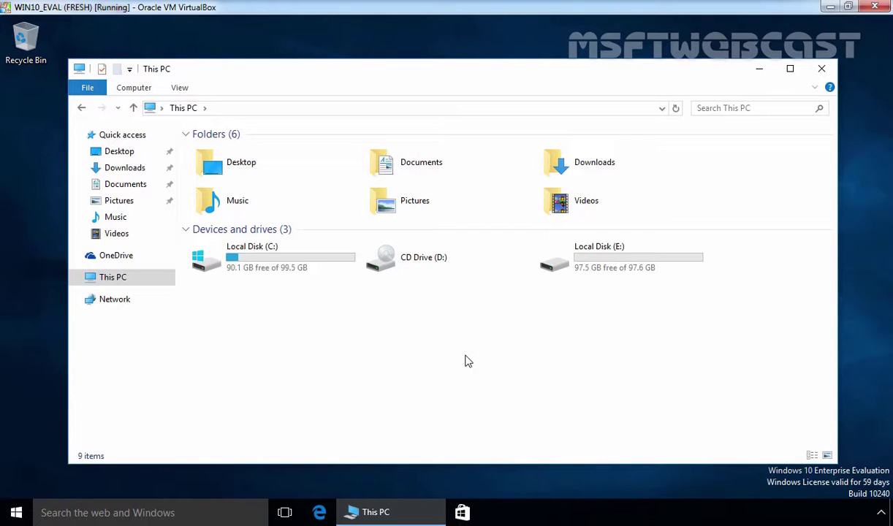
Attempt Turn on BitLocker for Local Disk (C:) and cancel at the TPM error.
key(l)
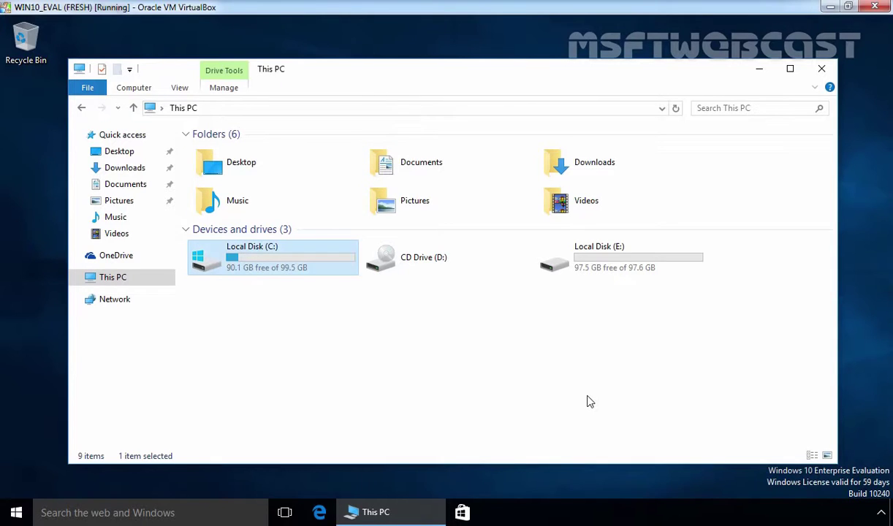
right_click(253, 259)
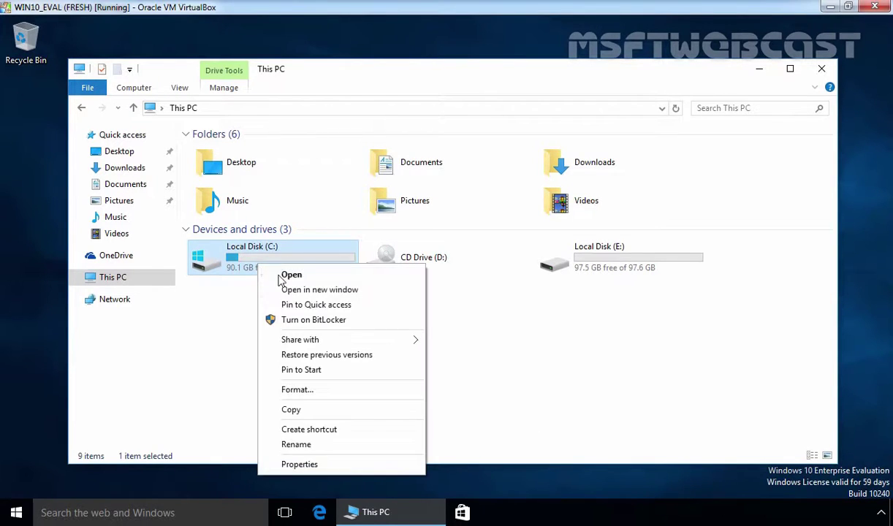
click(293, 322)
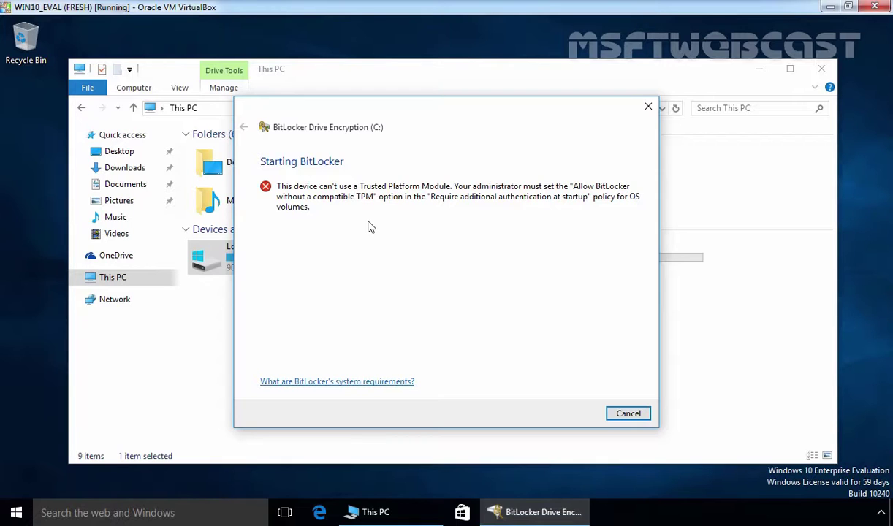
click(623, 410)
Launch gpedit.msc and maximize the Local Group Policy Editor with a wider tree pane.
key(super+r)
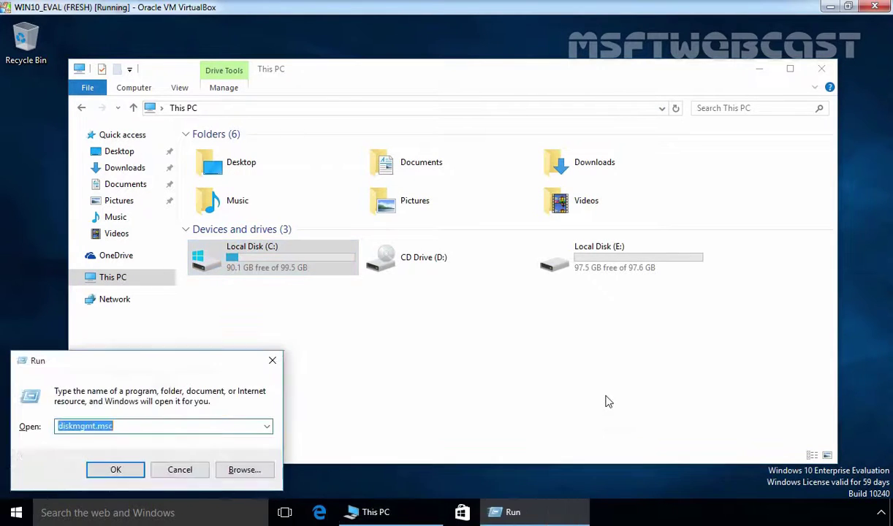
text(gpedit)
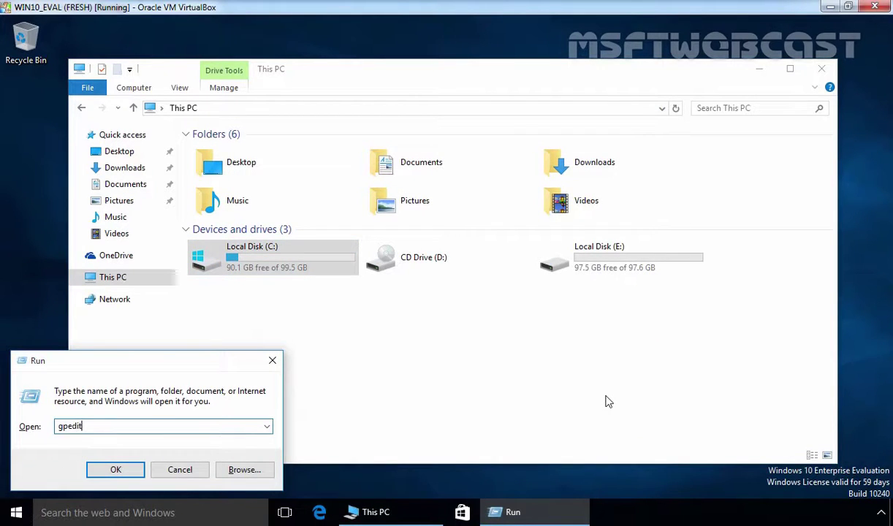
text(.msc)
key(Return)
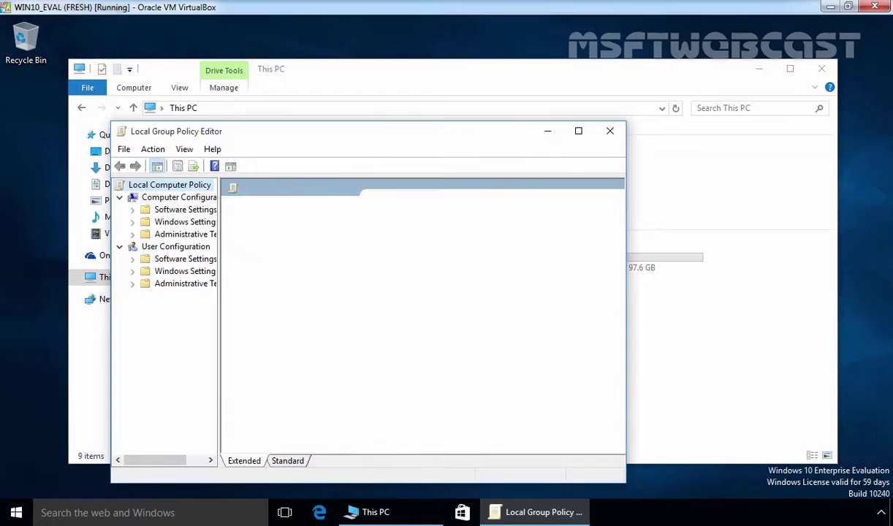
double_click(356, 133)
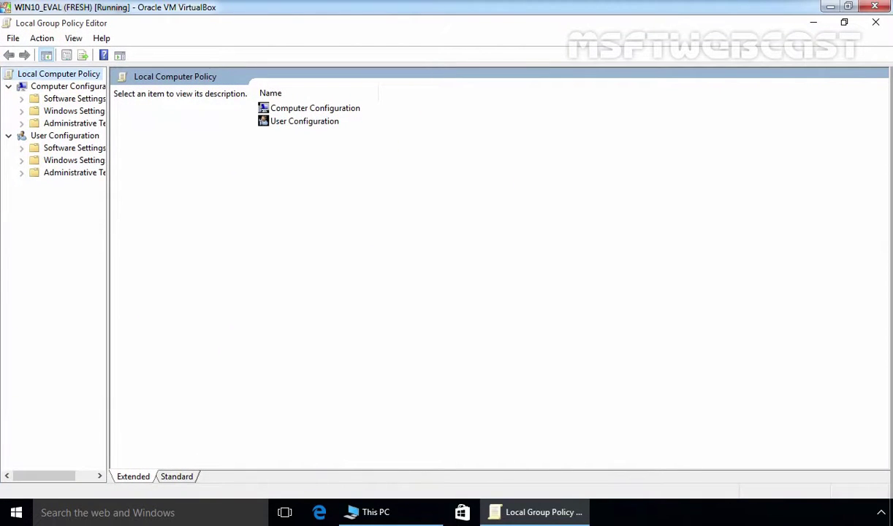
drag(105, 213, 242, 215)
Browse to BitLocker's Operating System Drives policies and select 'Require additional authentication at startup'.
click(82, 87)
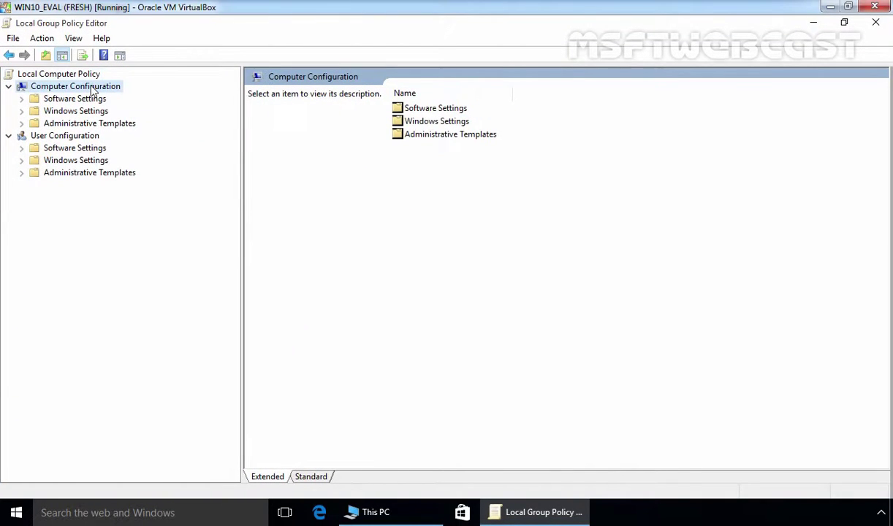
double_click(94, 123)
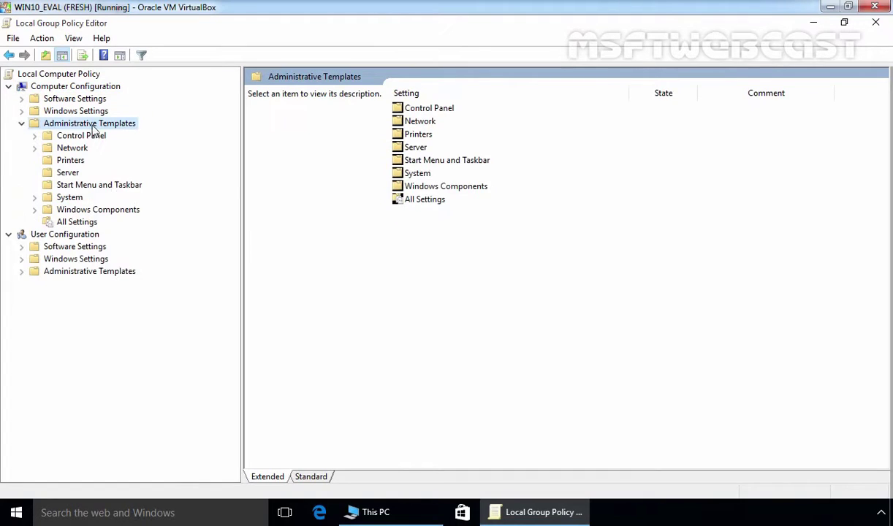
double_click(110, 208)
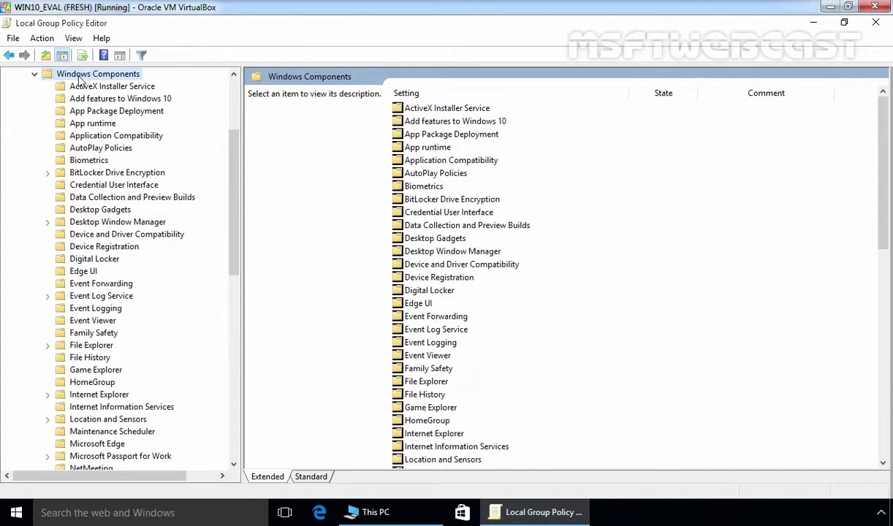
click(92, 176)
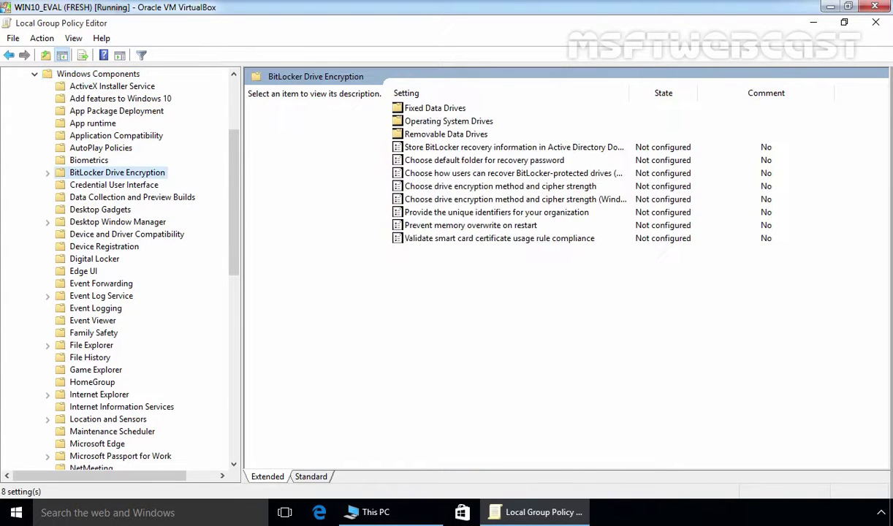
double_click(96, 173)
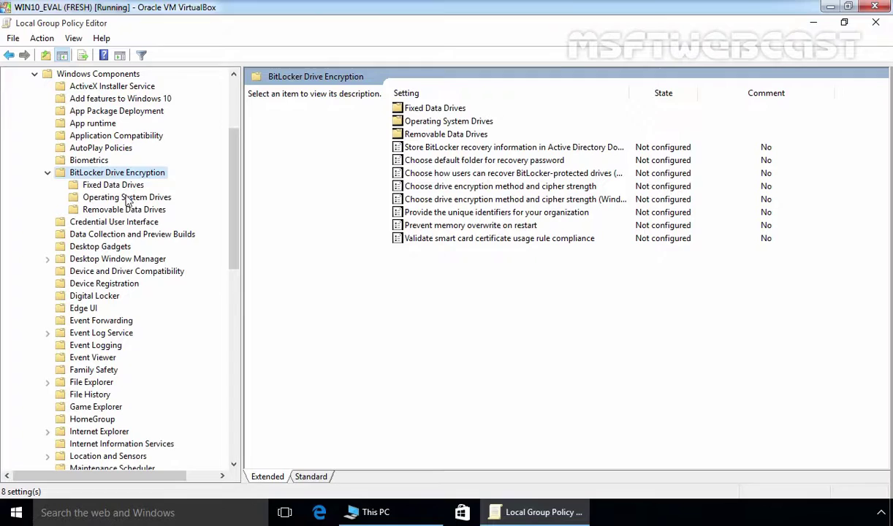
click(110, 199)
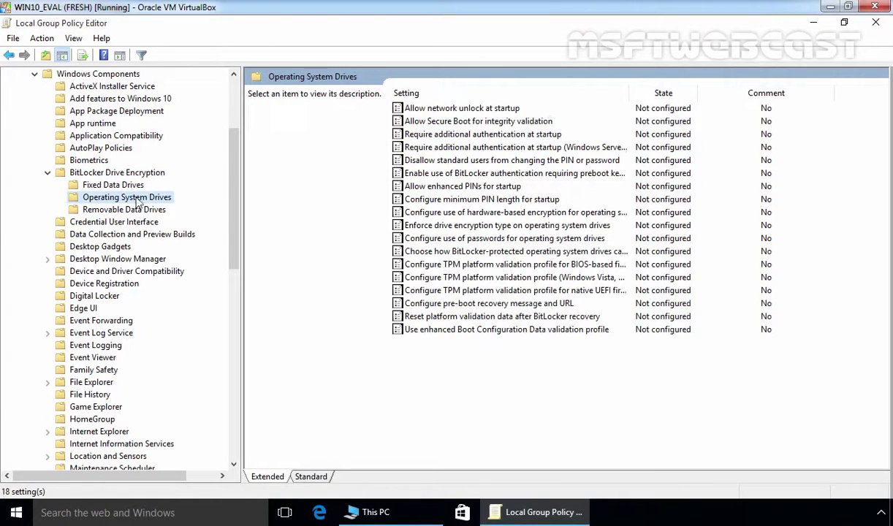
click(441, 137)
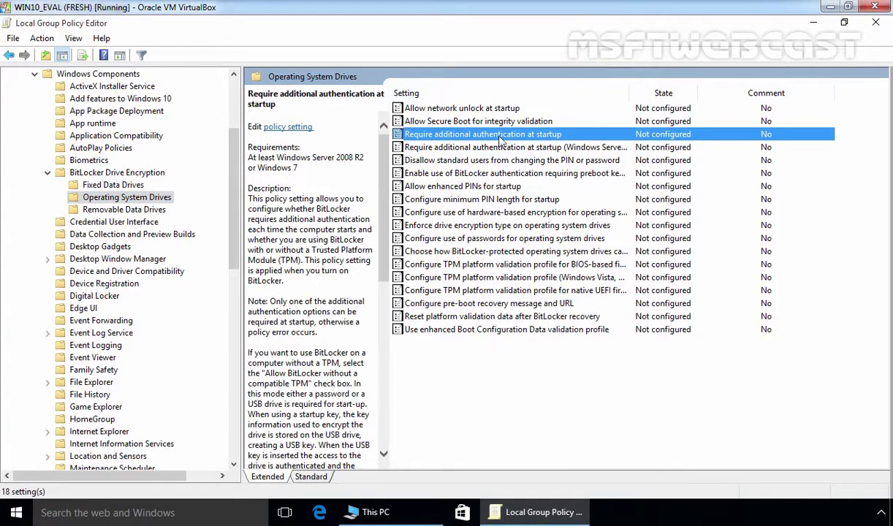
right_click(530, 139)
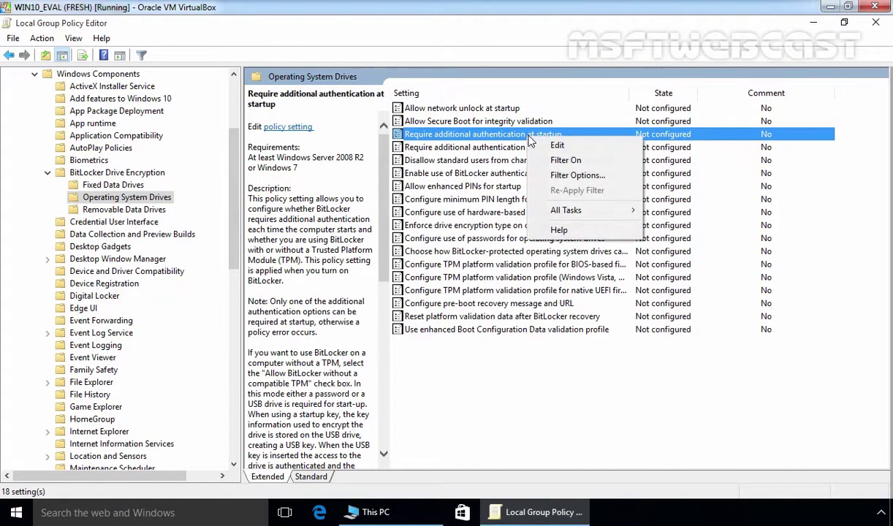
Set 'Require additional authentication at startup' to Enabled, allowing BitLocker without a compatible TPM.
click(545, 149)
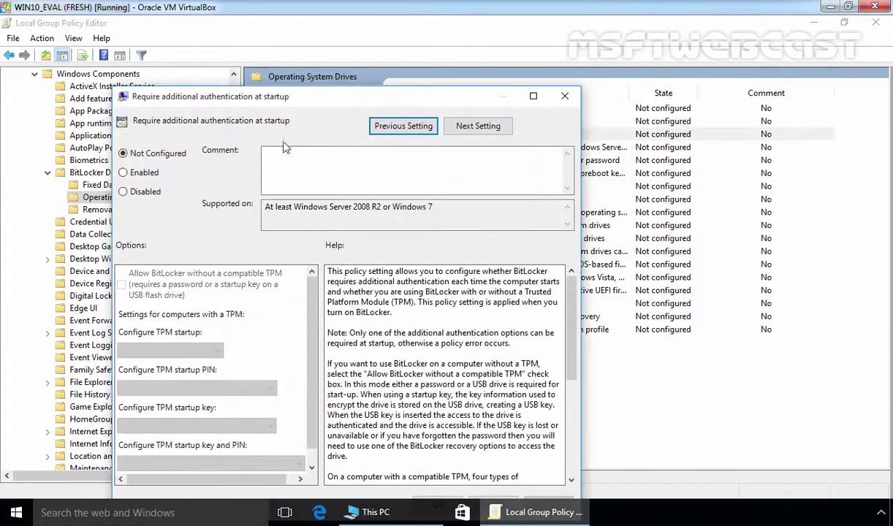
click(144, 172)
drag(285, 96, 295, 52)
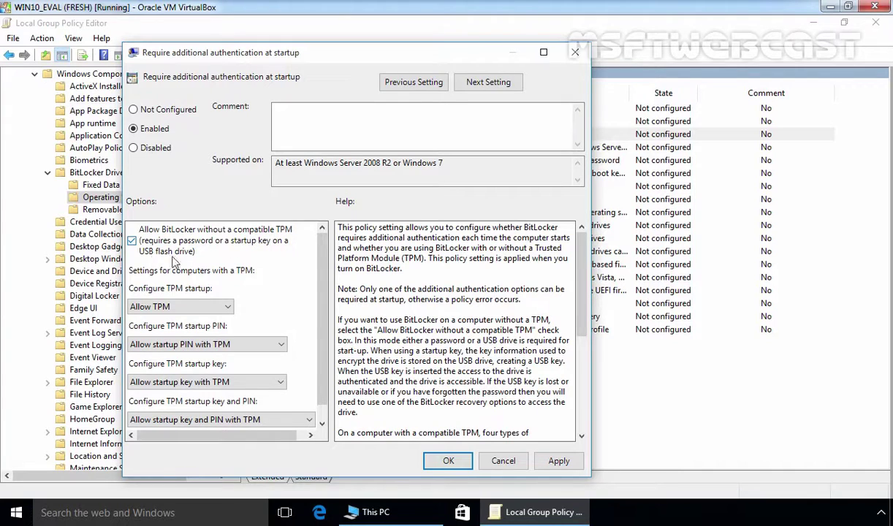
click(557, 460)
click(449, 461)
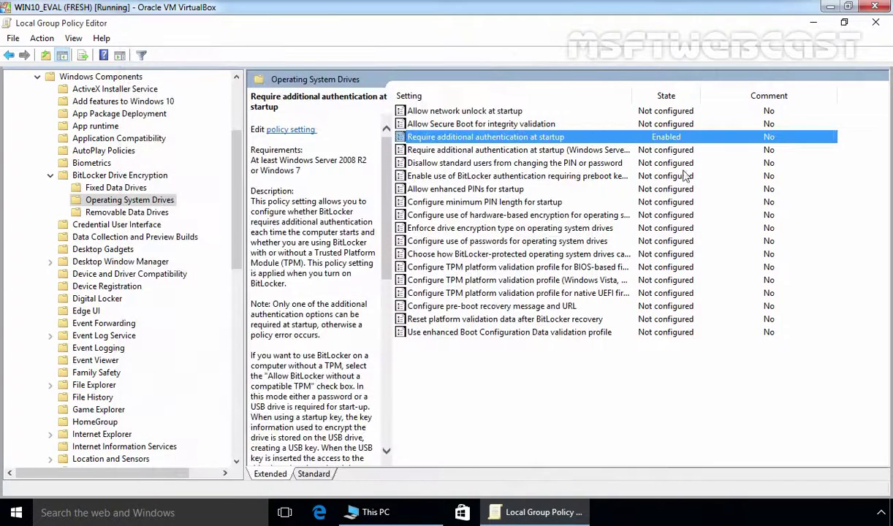
Close the policy editor and run gpupdate in Command Prompt to refresh group policy.
click(877, 24)
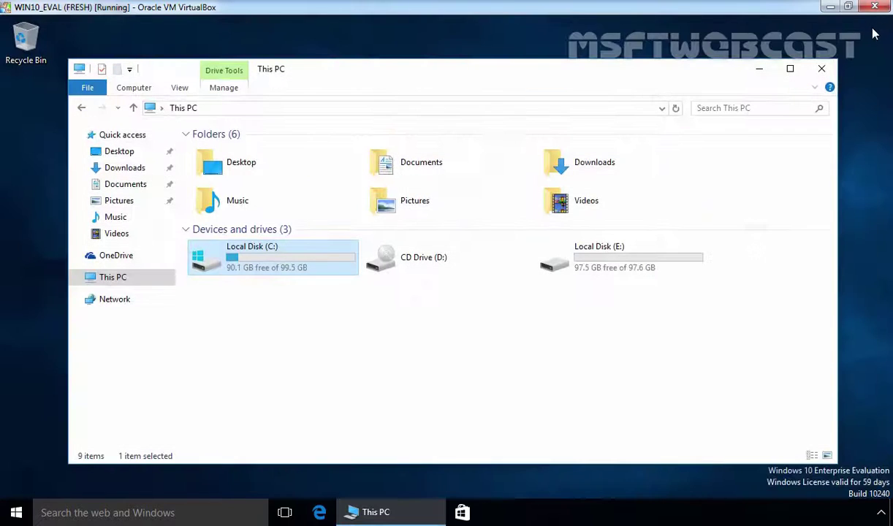
click(578, 342)
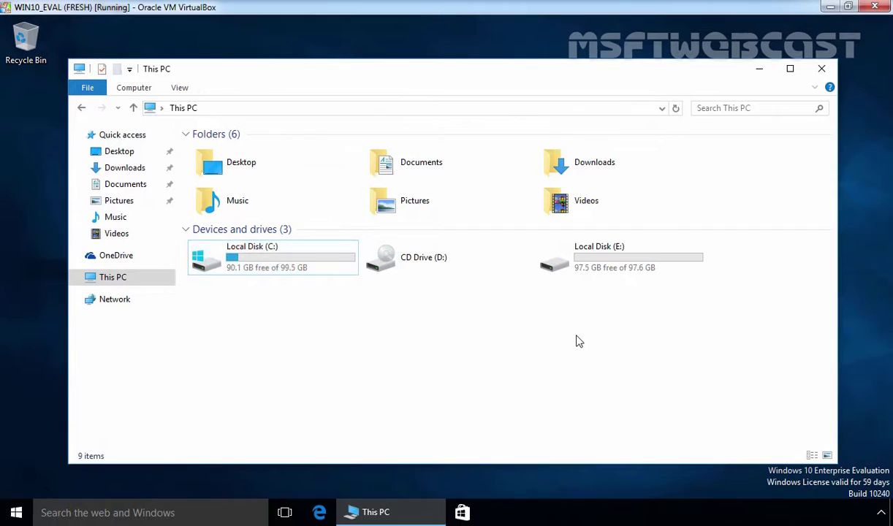
key(super+r)
text(cmd)
key(Return)
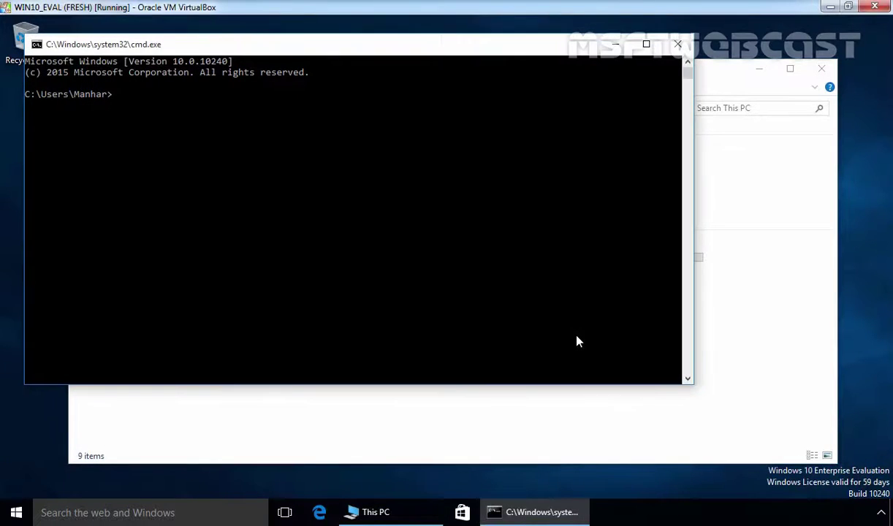
text(gpupdate)
key(Return)
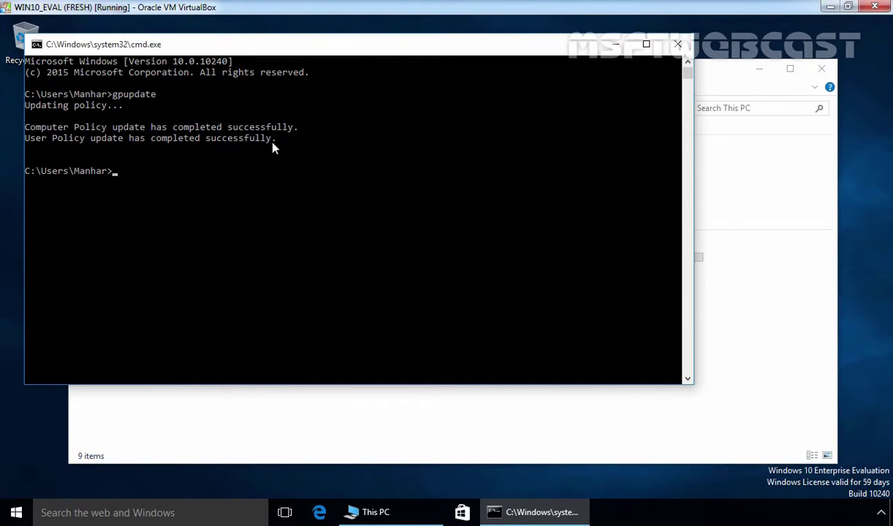
Close Command Prompt, turn on BitLocker for C:, choose password unlock and type the startup password.
click(678, 44)
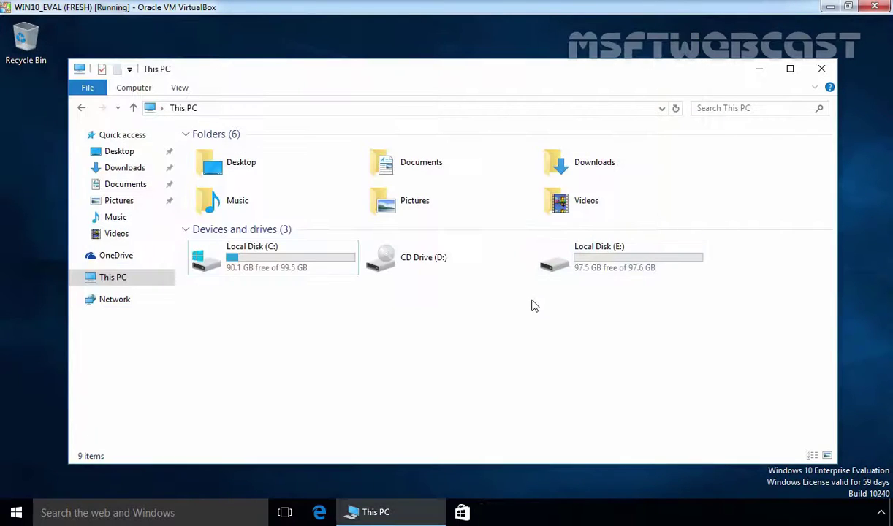
click(285, 263)
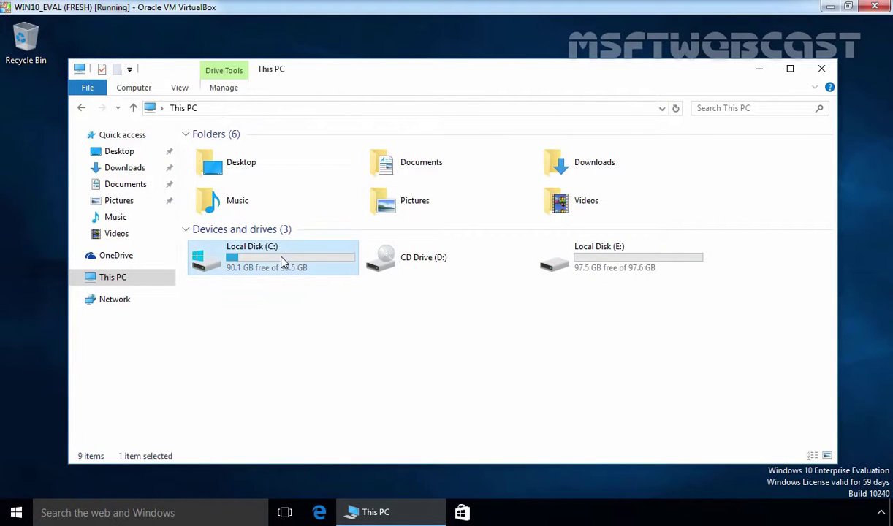
right_click(284, 263)
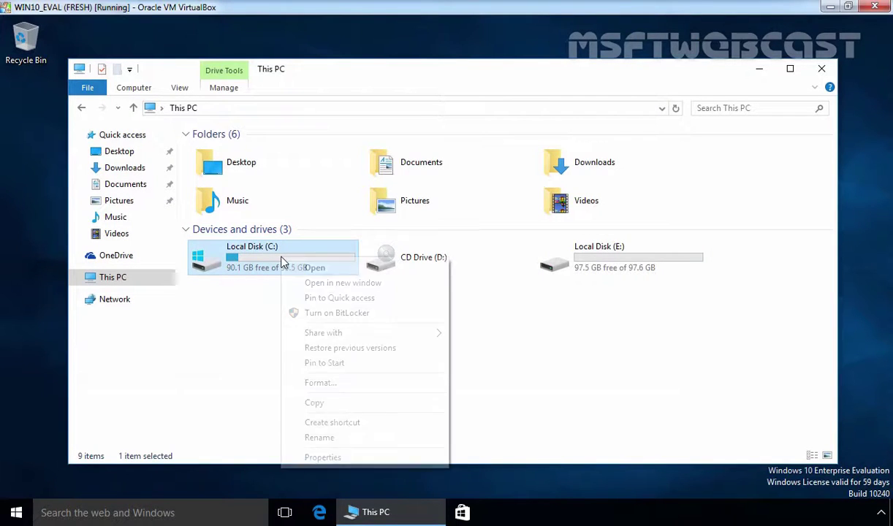
click(319, 314)
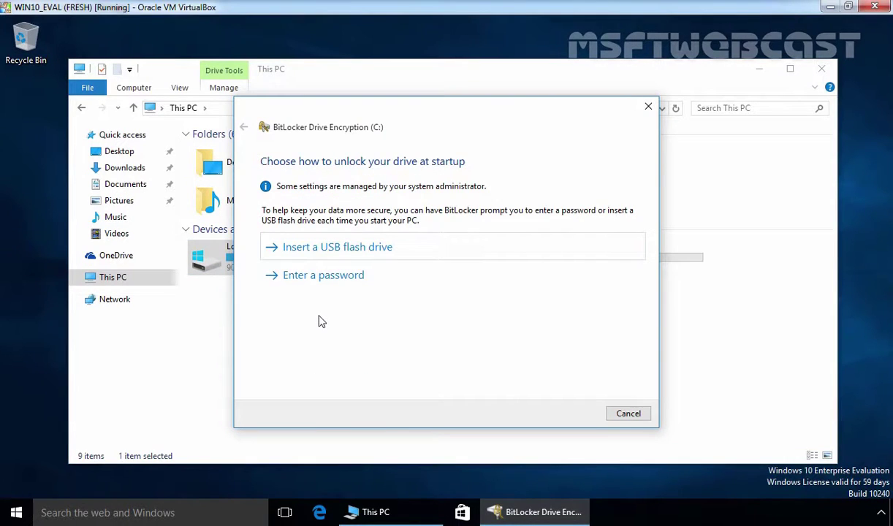
click(317, 270)
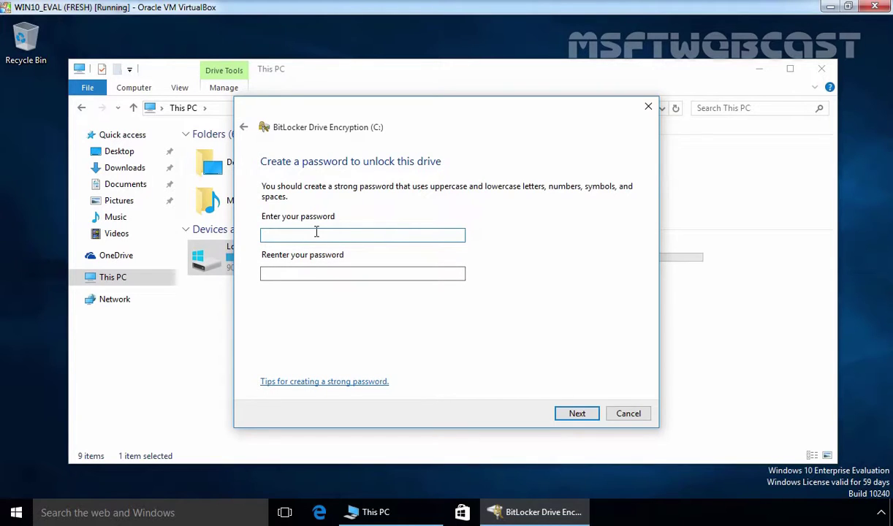
text(P@ssw0rd1234567)
Re-enter the same startup password to confirm it and proceed to the recovery key page.
key(Tab)
text(P@ssw0rd)
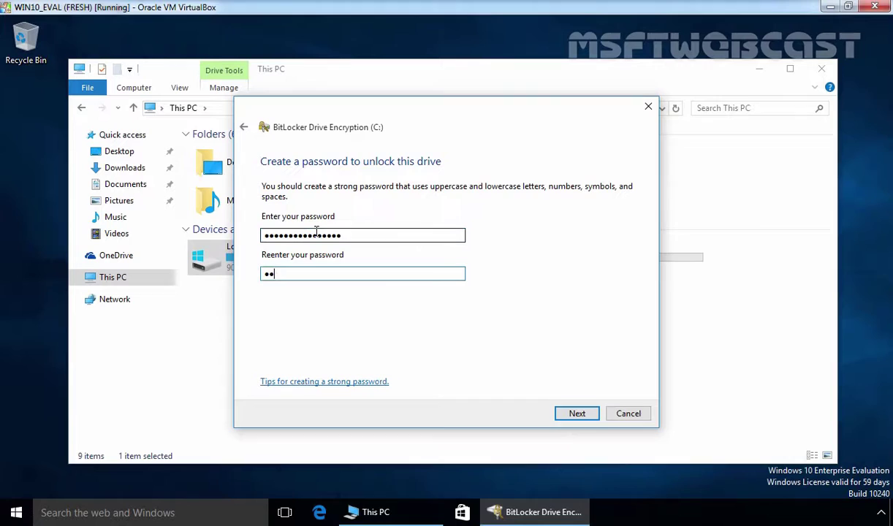
text(1234567)
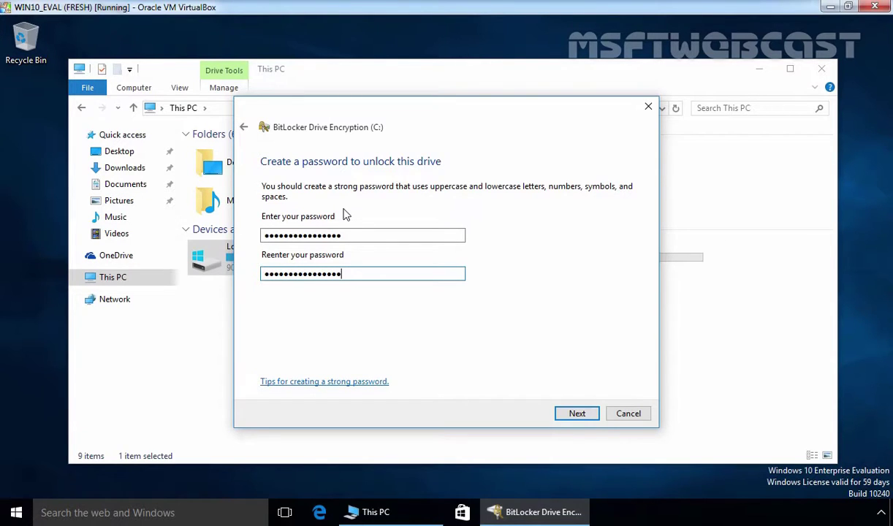
click(575, 420)
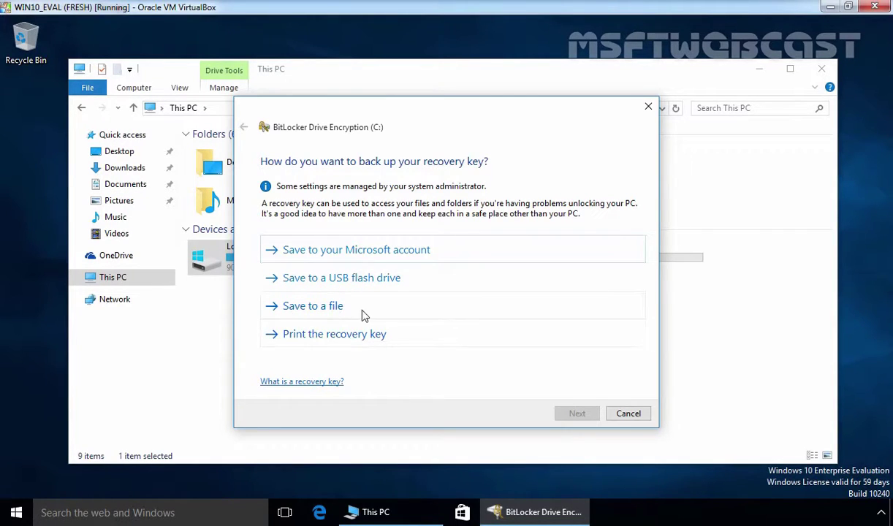
Save the recovery key file into a new folder E:\Recovery-Key, confirming saving it on this PC.
click(330, 310)
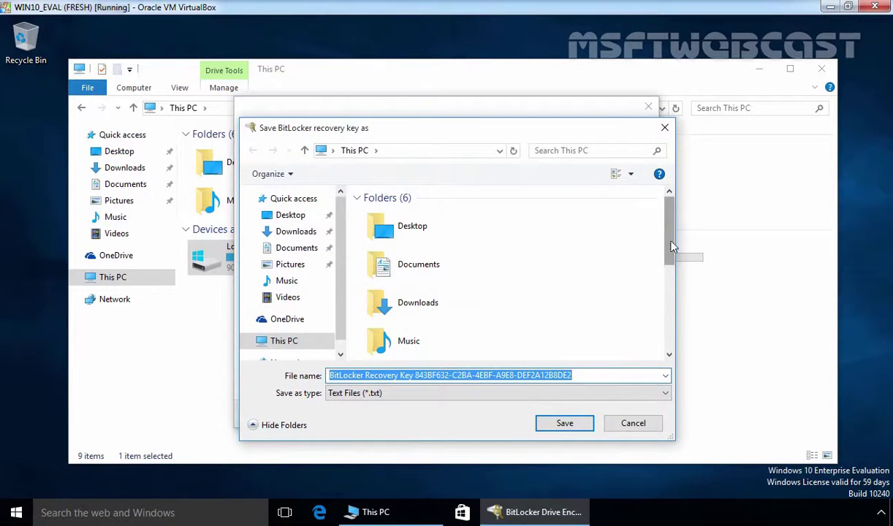
drag(670, 243, 678, 332)
double_click(447, 329)
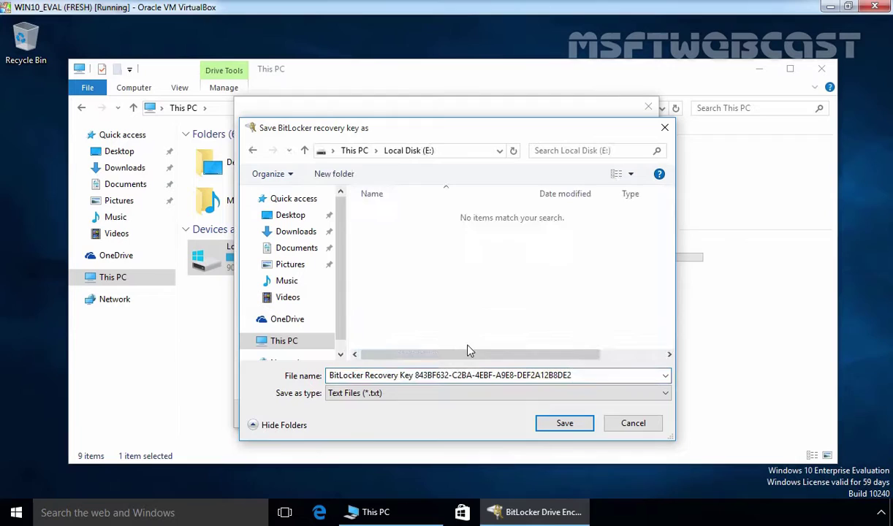
click(343, 174)
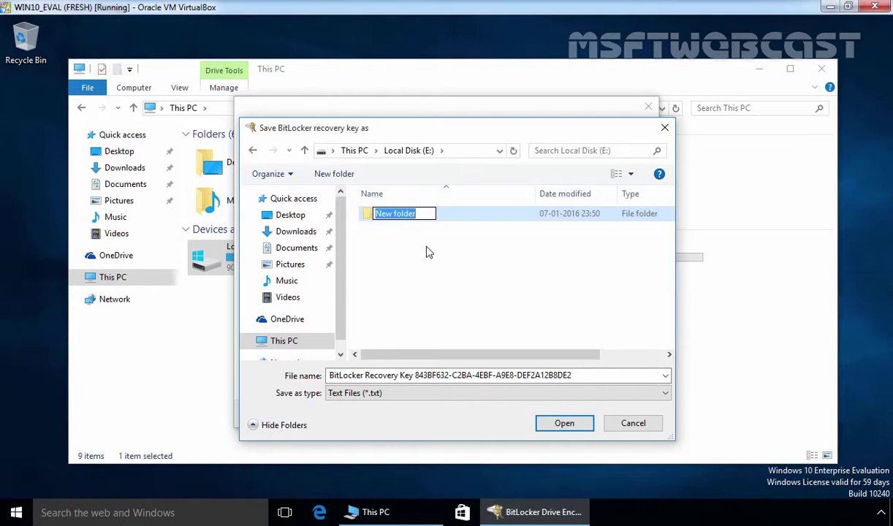
text(Re)
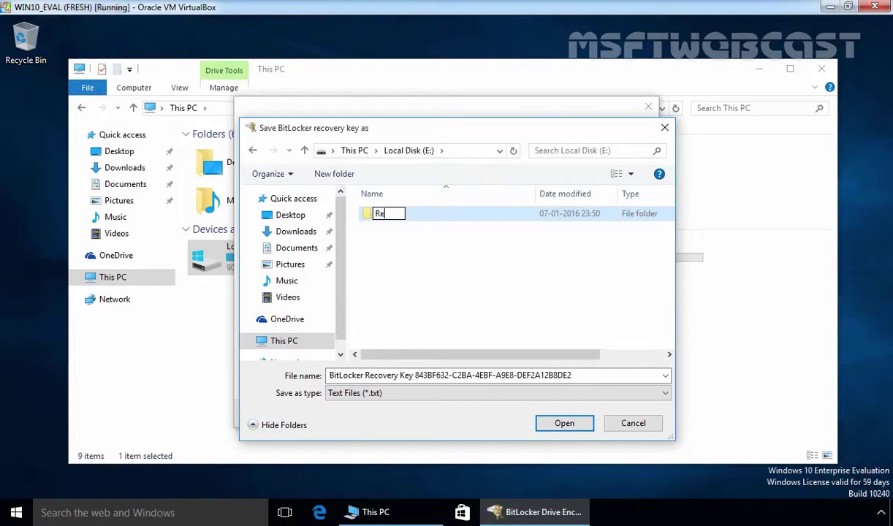
text(covery-Key)
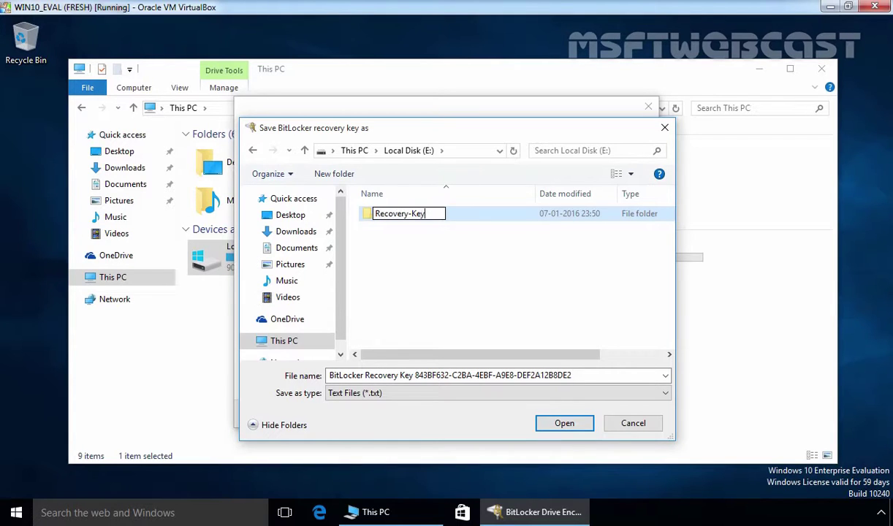
click(413, 241)
double_click(400, 217)
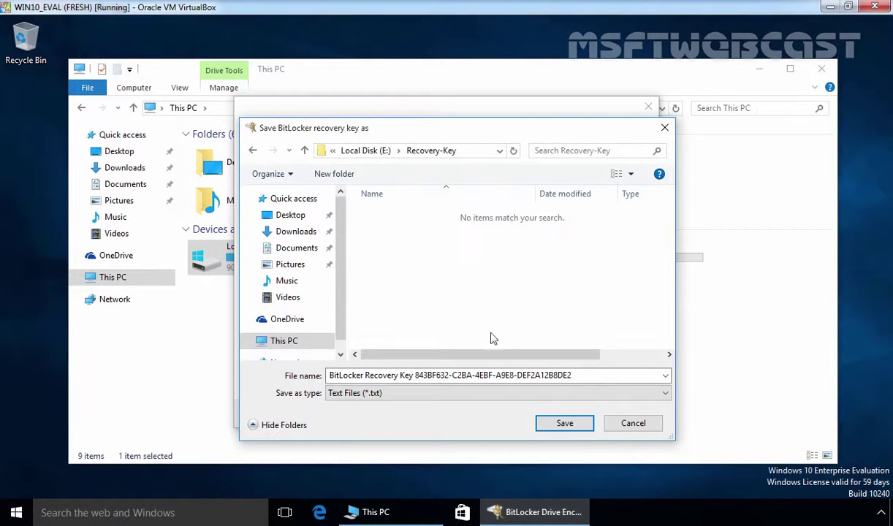
click(563, 424)
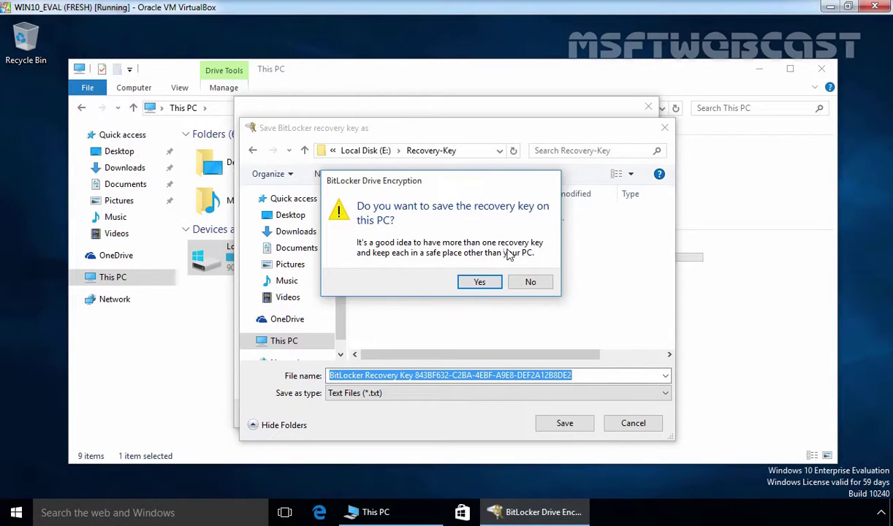
click(480, 282)
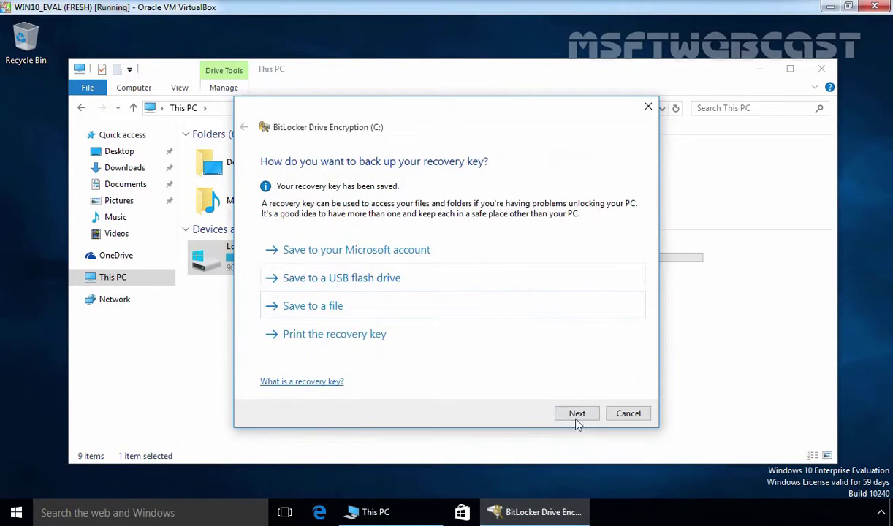
Continue past the recovery key page, keeping 'Encrypt used disk space only'.
click(578, 415)
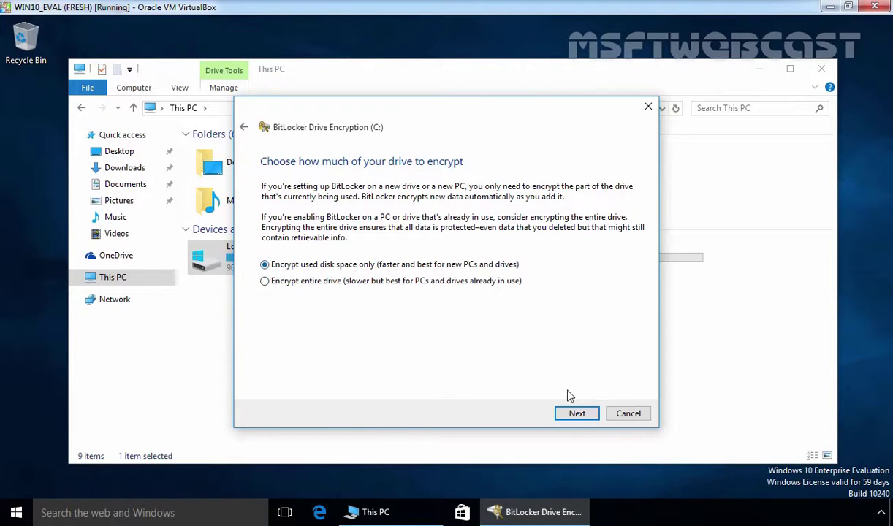
click(577, 413)
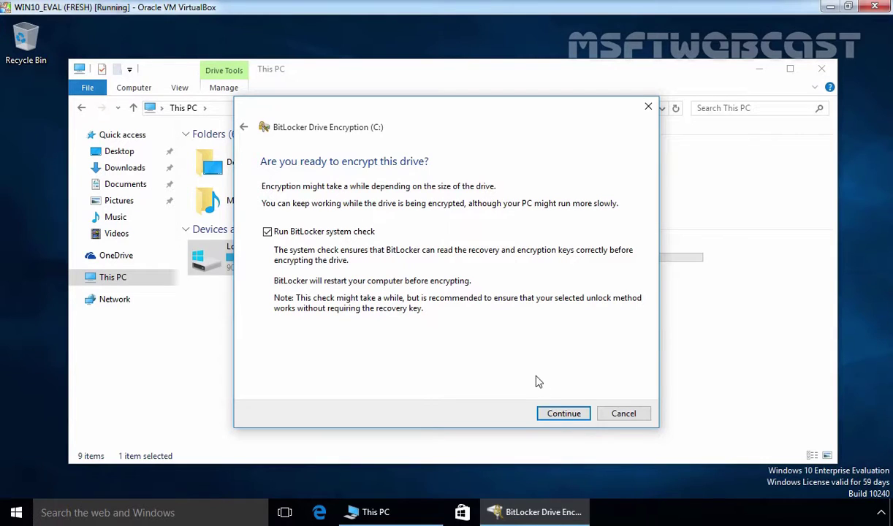
Start encrypting C: with 'Run BitLocker system check' left ticked.
click(563, 414)
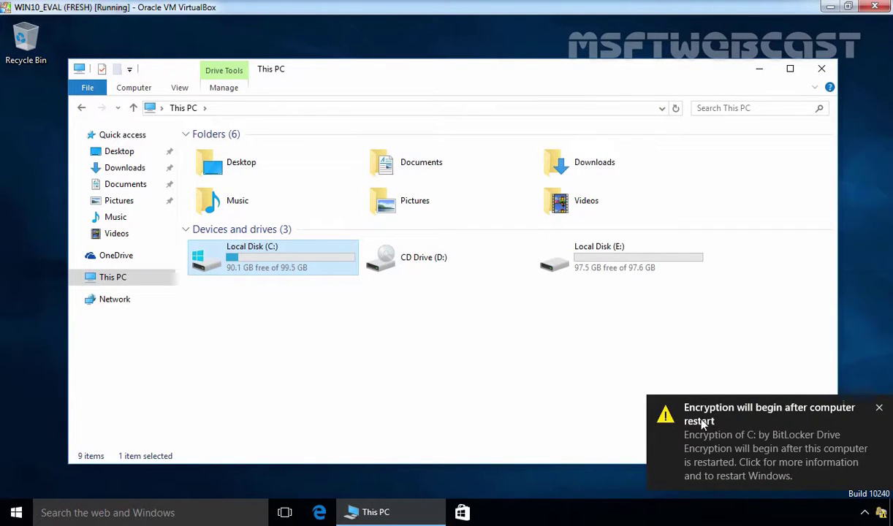
From the restart notification, review drive BitLocker status, then restart Windows to begin encryption.
click(747, 437)
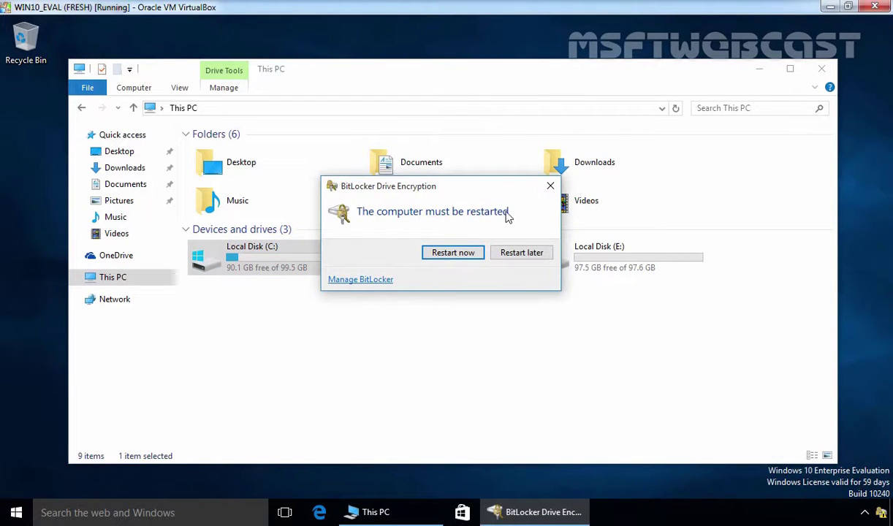
click(360, 279)
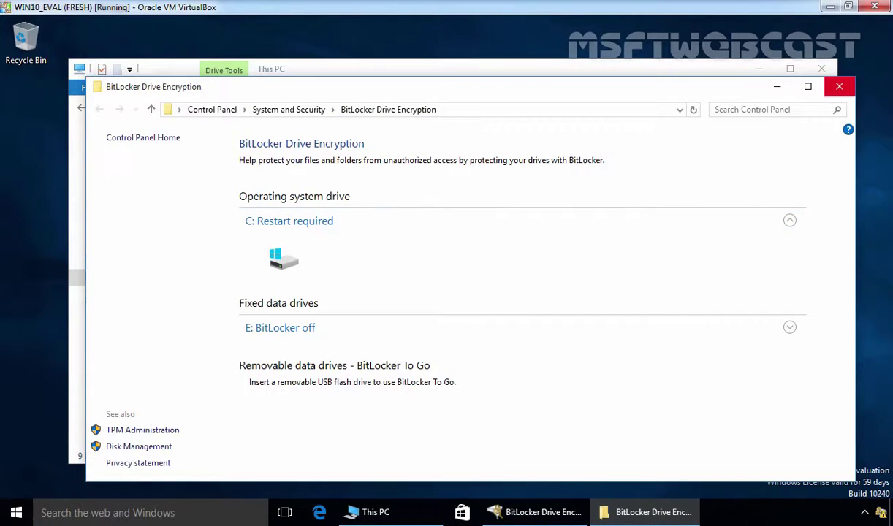
click(839, 86)
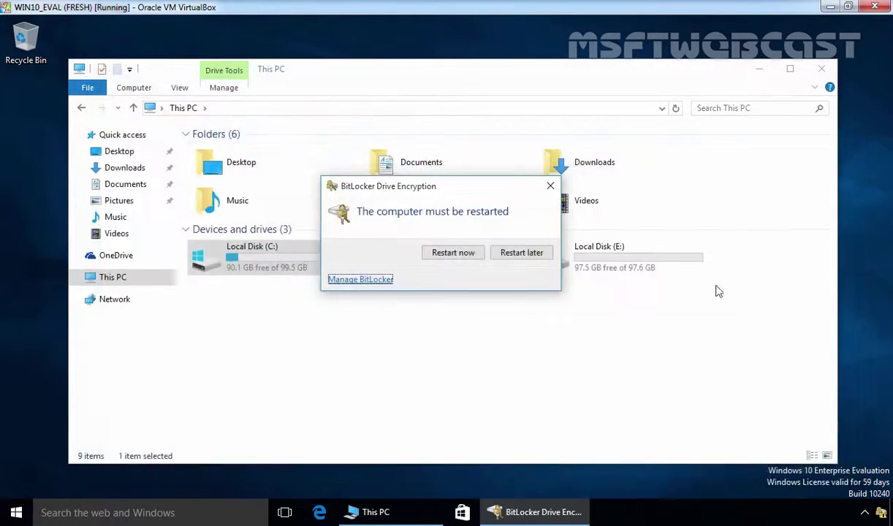
click(452, 253)
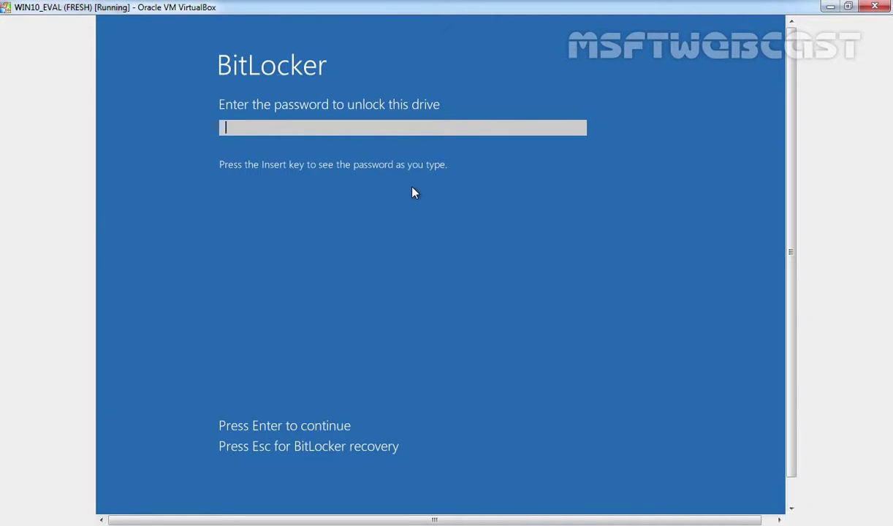
Enter the BitLocker startup password at the boot screen to unlock drive C:.
text(****************)
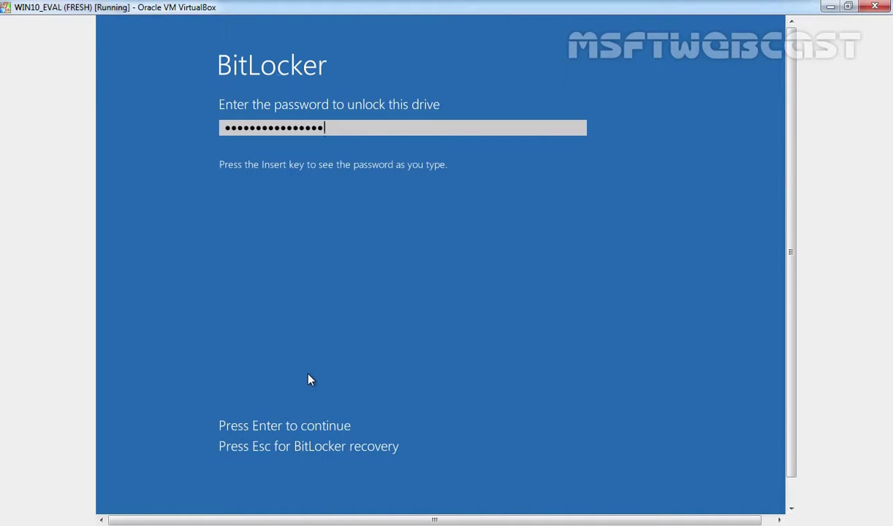
key(Return)
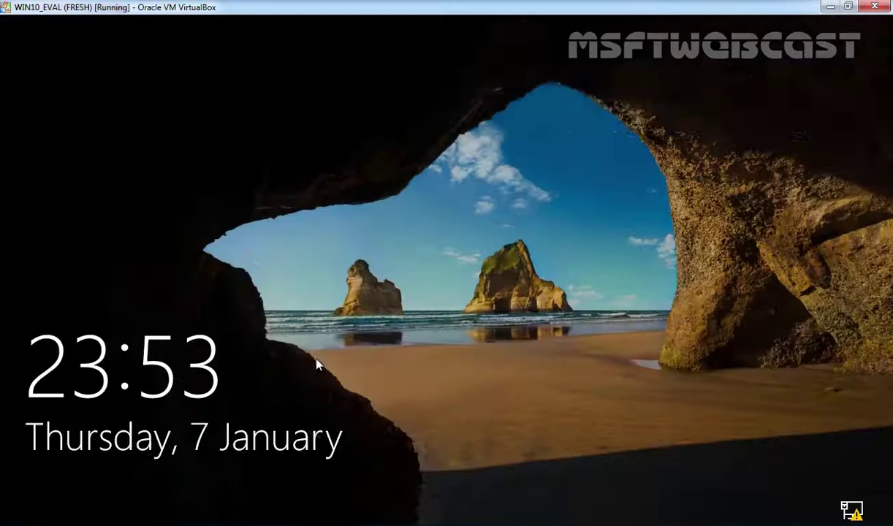
Dismiss the lock screen and sign in to Windows with the account password.
click(318, 363)
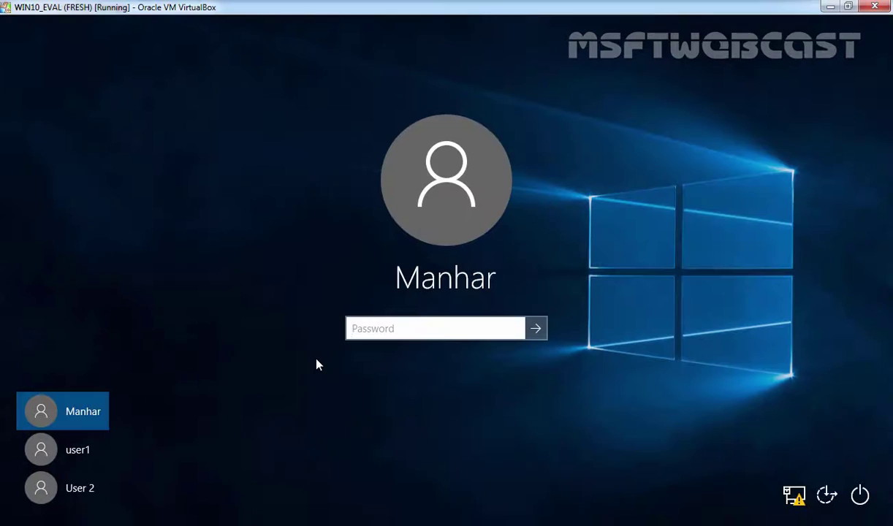
text(P@ssw0rd)
key(Return)
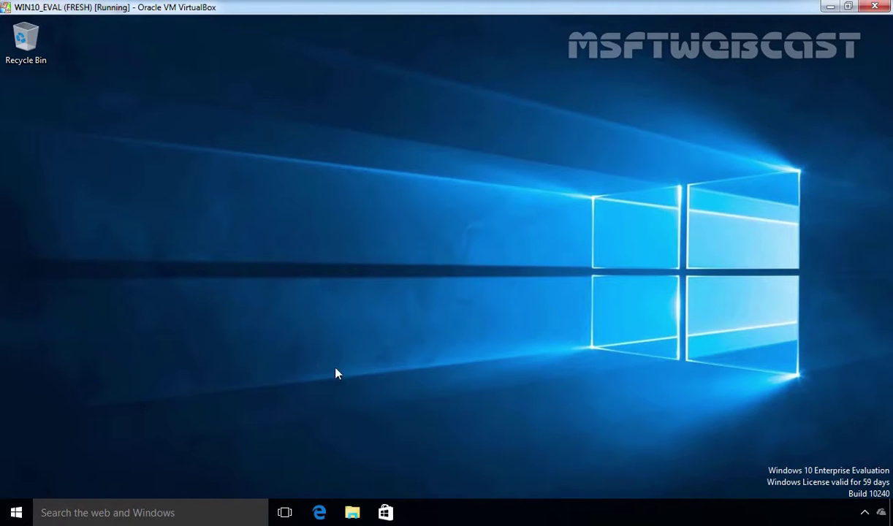
View the drives under This PC, then open Control Panel's System and Security > Manage BitLocker.
click(352, 513)
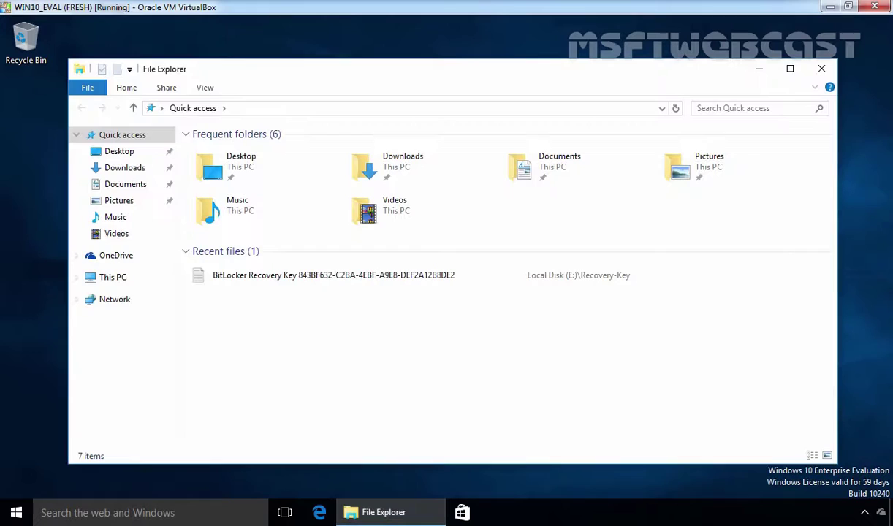
click(109, 278)
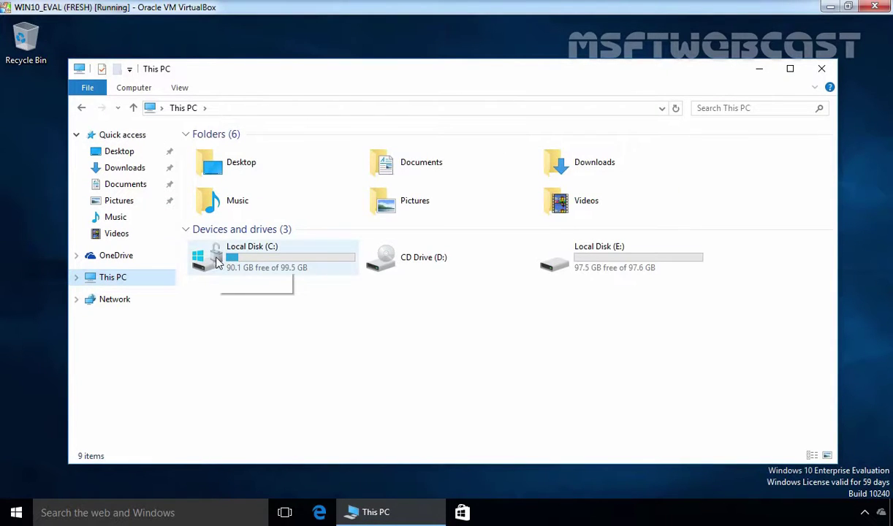
click(17, 514)
right_click(17, 515)
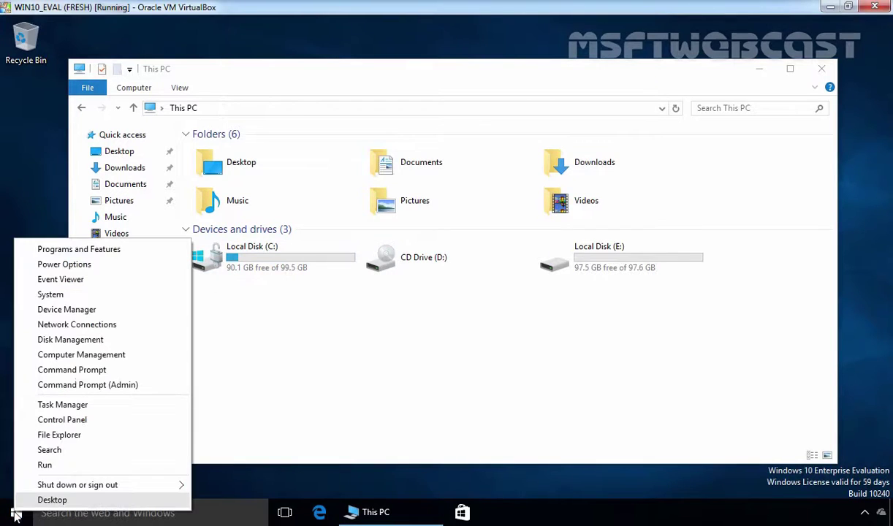
click(62, 420)
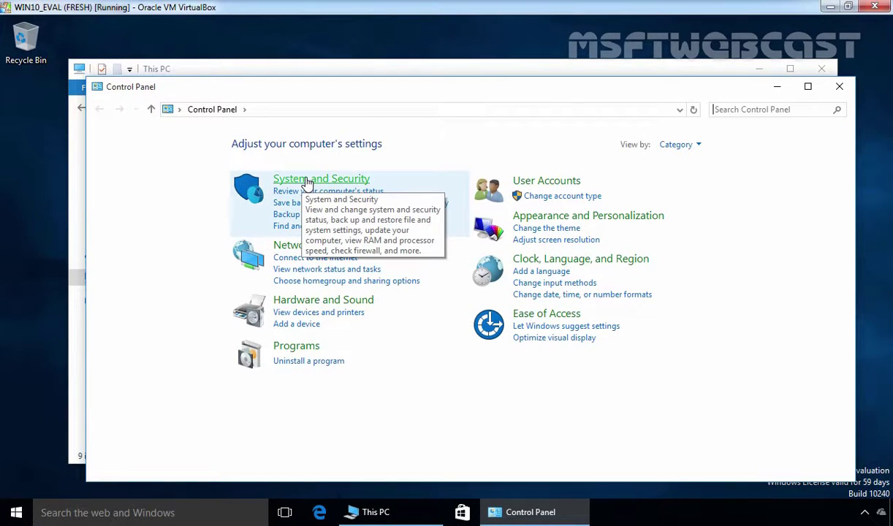
click(307, 181)
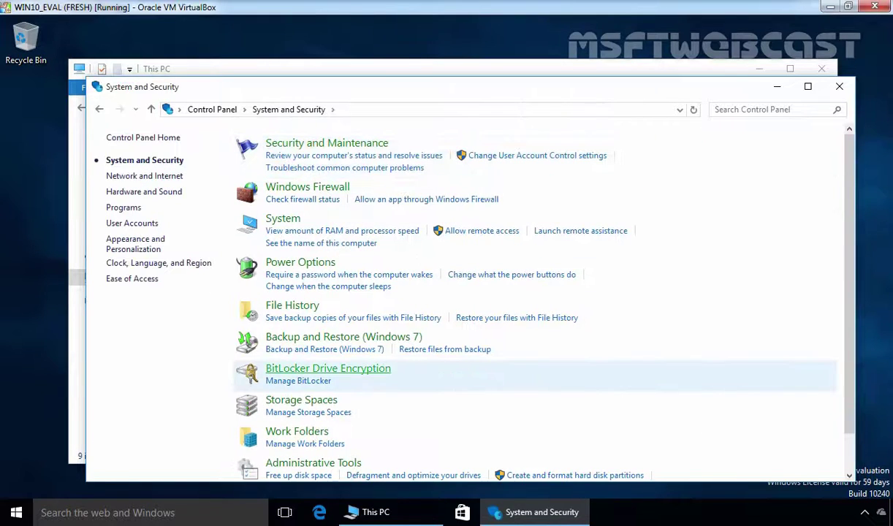
click(294, 382)
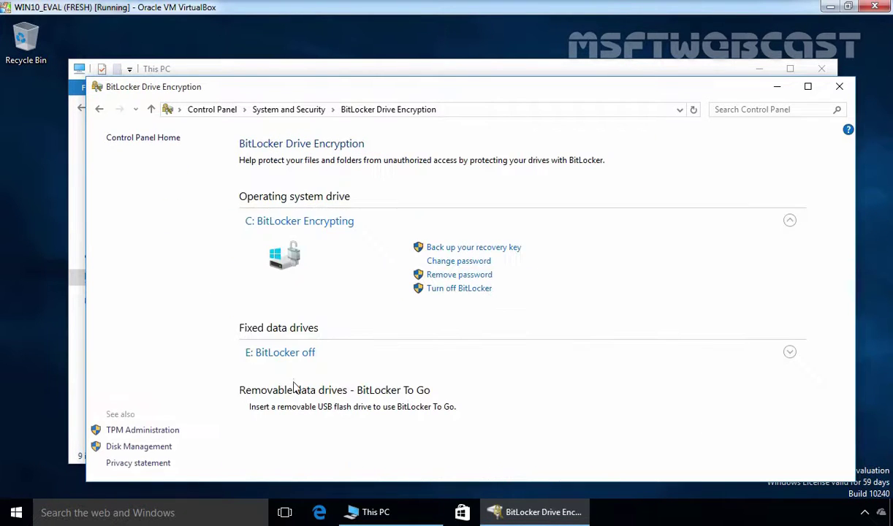